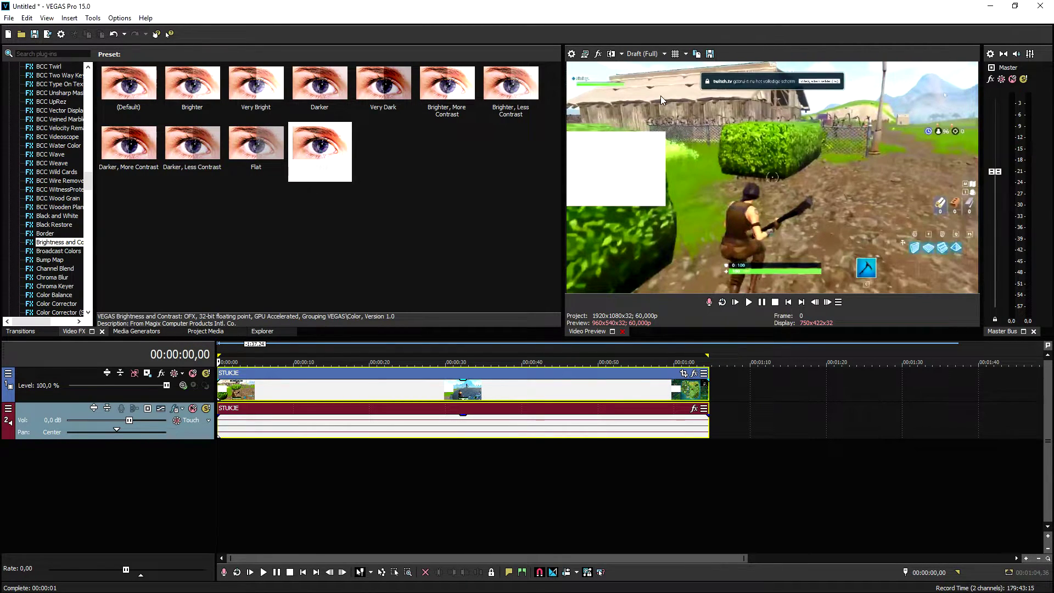
Set the preview quality to Best (Full) and play back the timeline
click(663, 53)
click(710, 83)
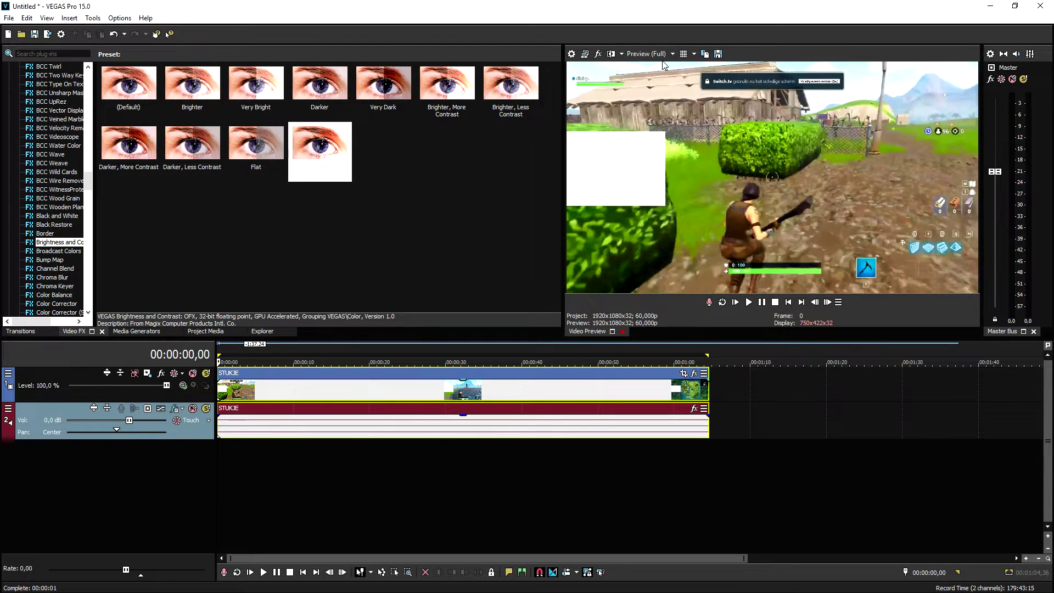
click(659, 53)
mouse_move(667, 89)
click(708, 95)
click(648, 53)
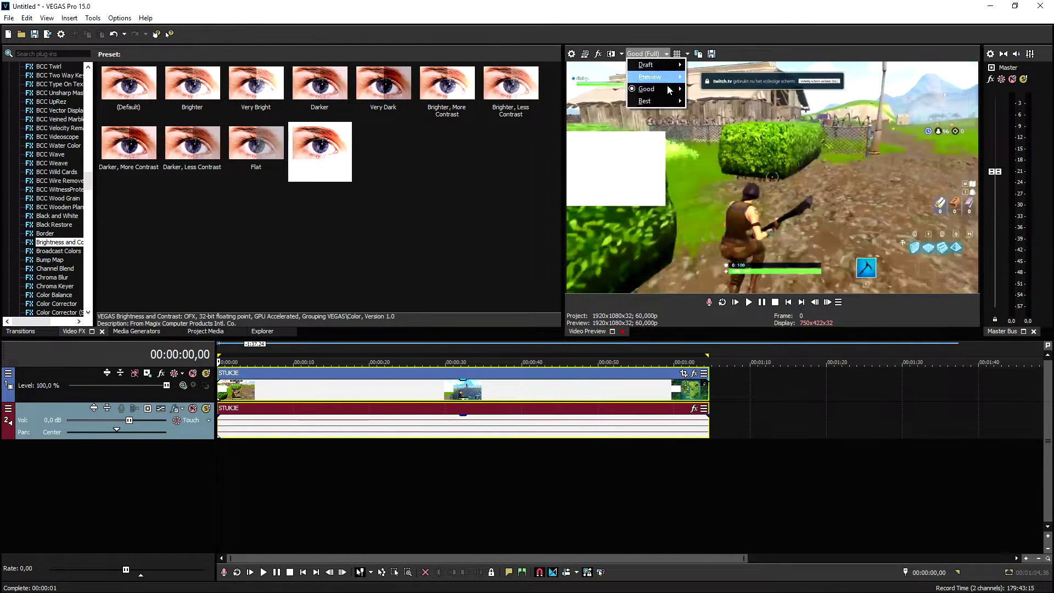
click(700, 114)
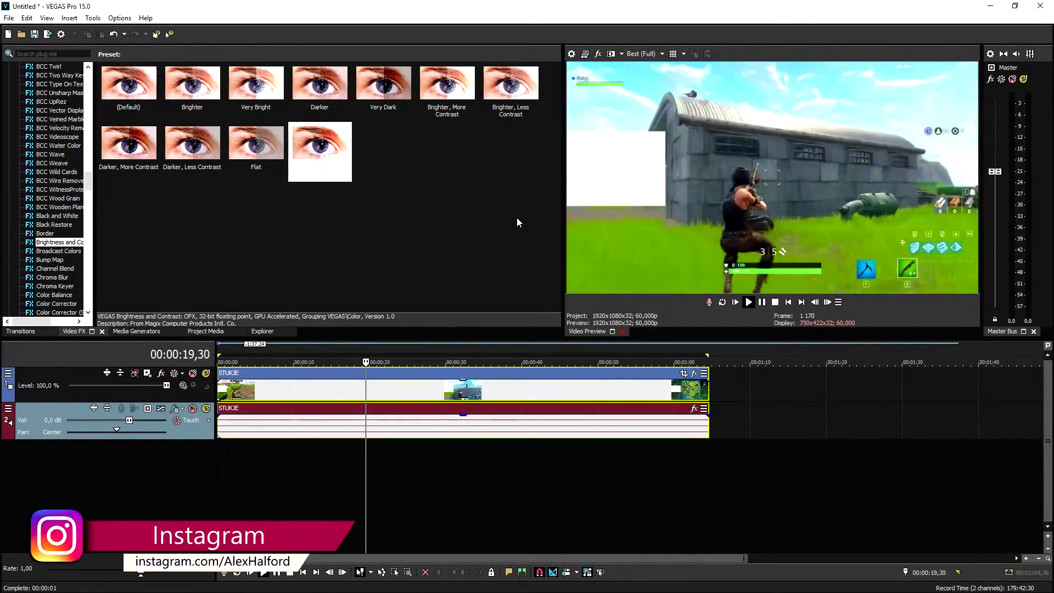
key(space)
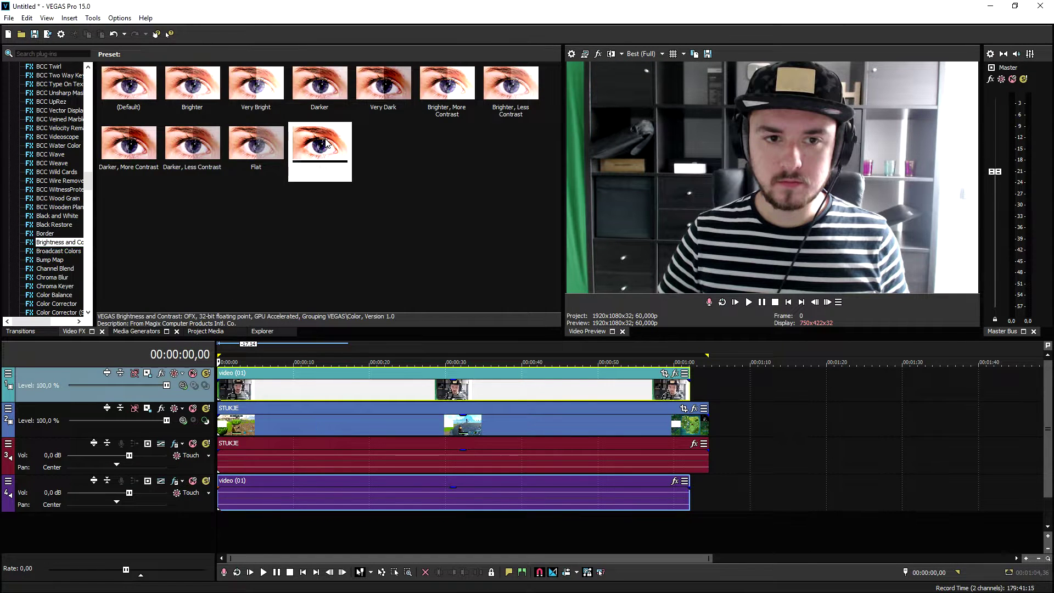
Apply the custom Brightness and Contrast preset to video (01) and turn off Maintain aspect ratio
drag(324, 151, 374, 384)
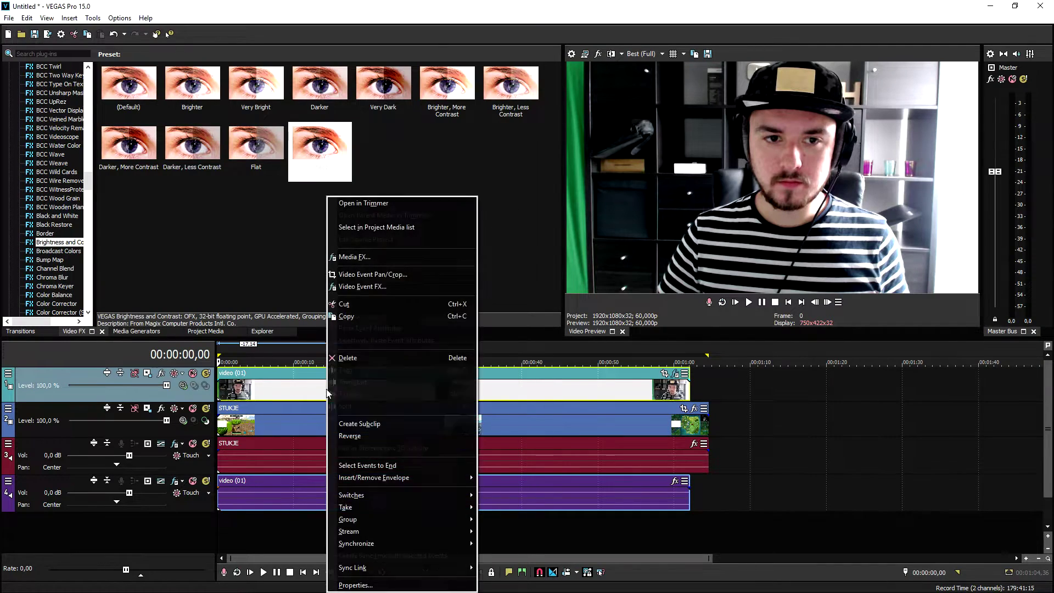
click(417, 585)
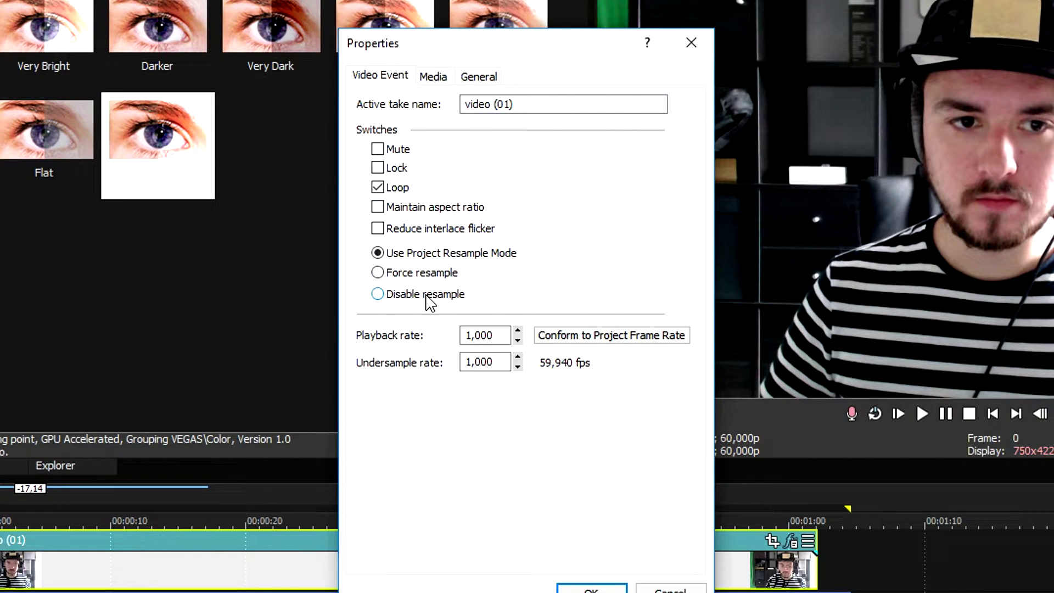
click(591, 586)
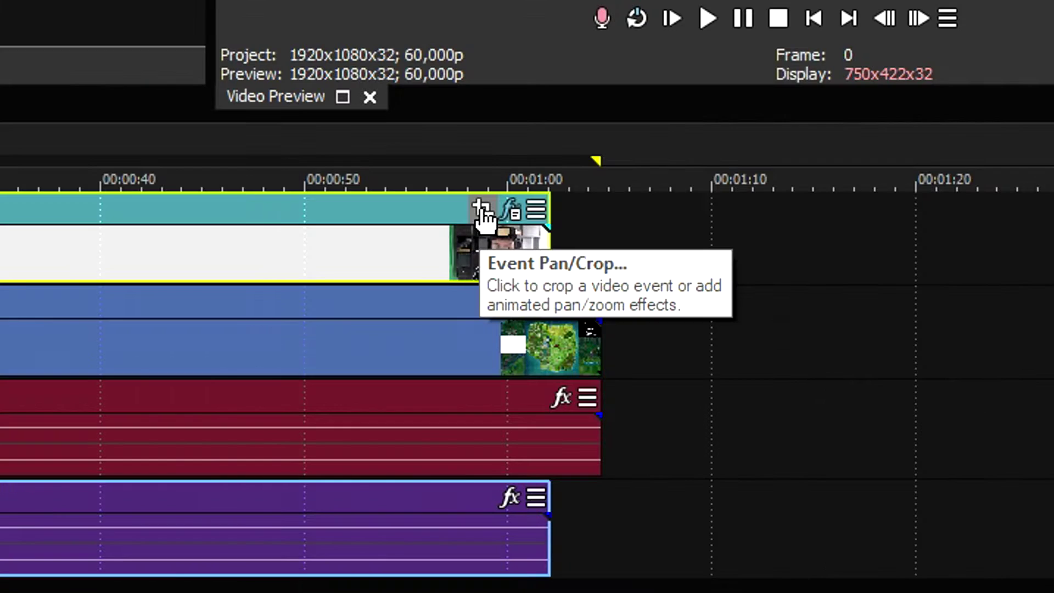
Draw a rectangular Pan/Crop mask around the face in video (01), trimming both sides
click(482, 211)
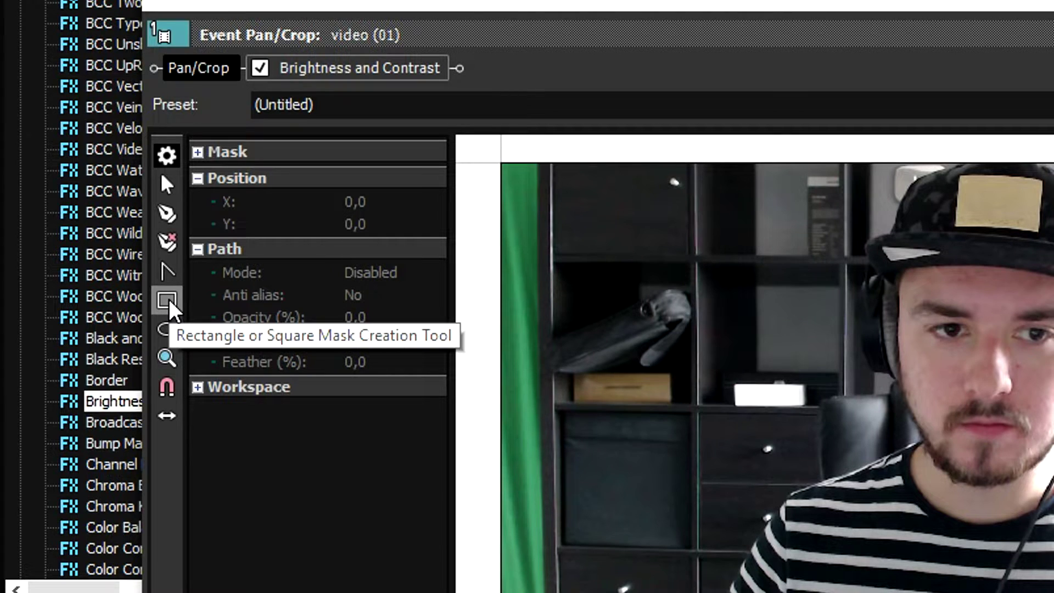
click(168, 300)
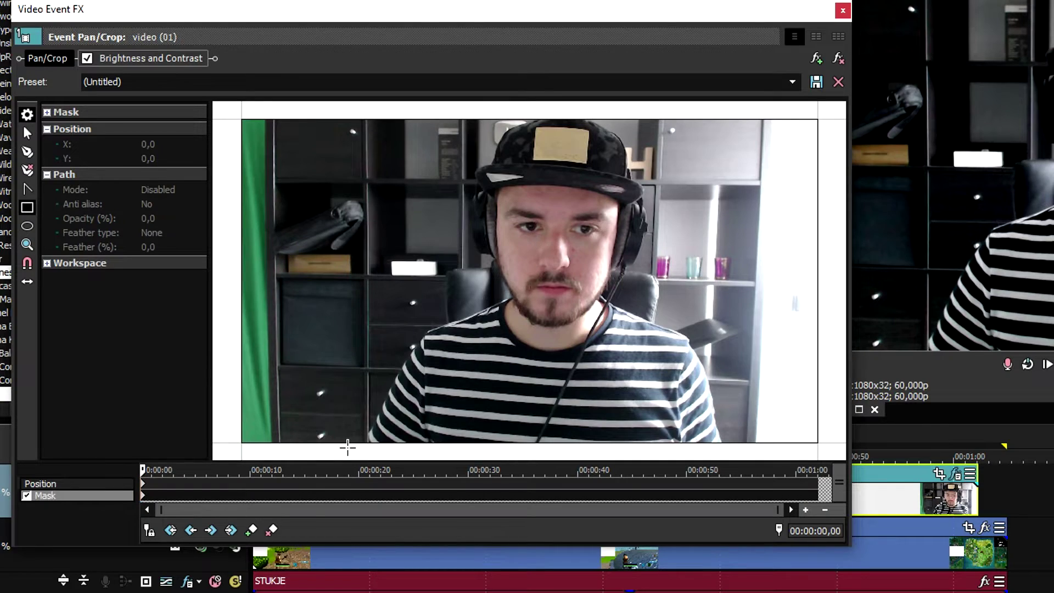
drag(347, 447, 736, 113)
drag(532, 138, 532, 137)
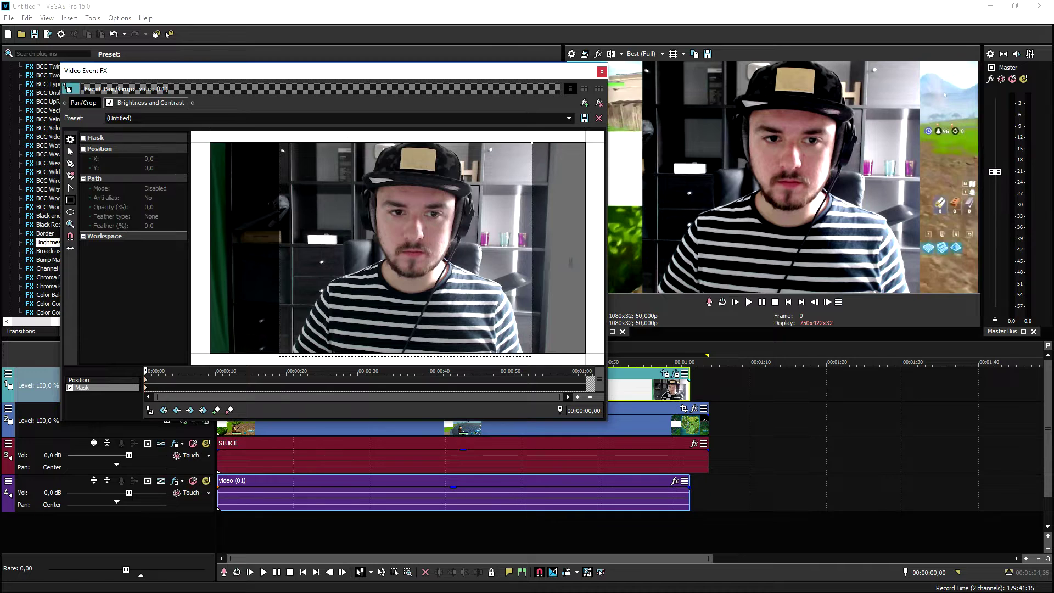
click(602, 71)
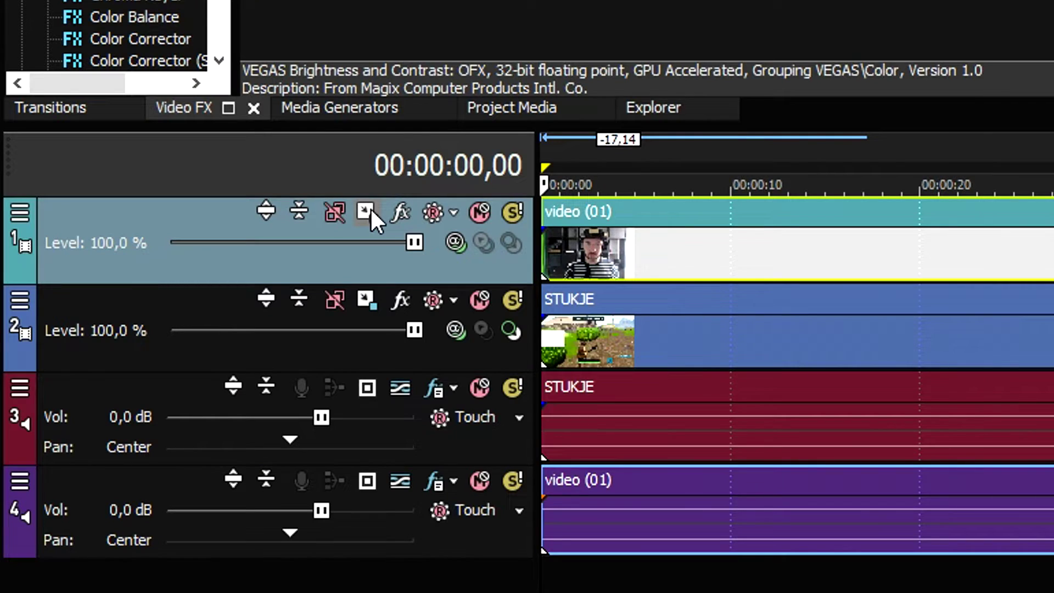
Use Track Motion to size the webcam overlay to 597.57 × 336.13 inside the top-left white square
click(149, 374)
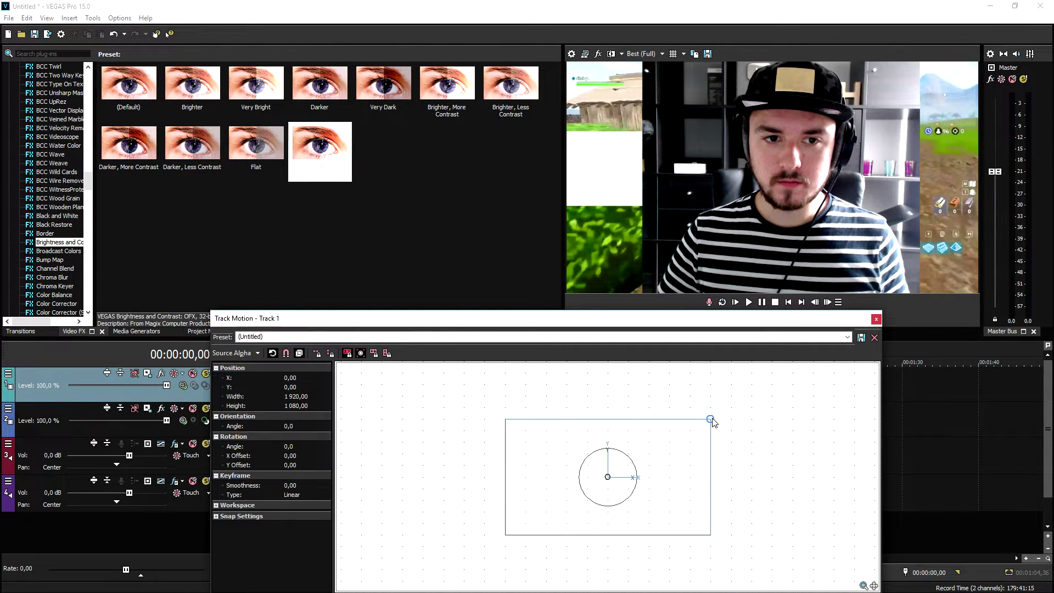
drag(711, 420, 512, 467)
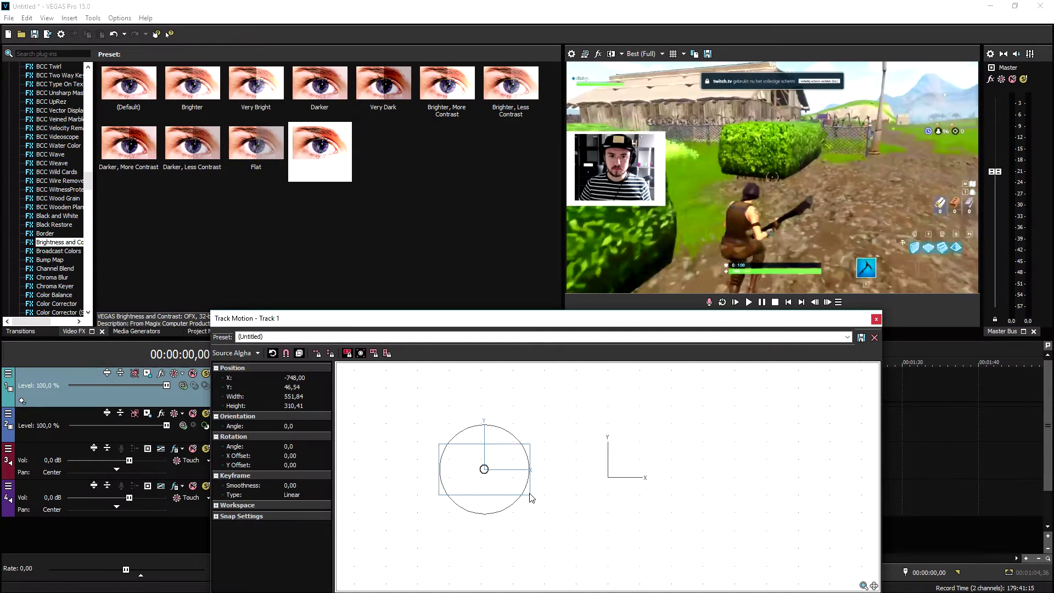
drag(531, 494, 535, 495)
scroll(567, 492, up, 3)
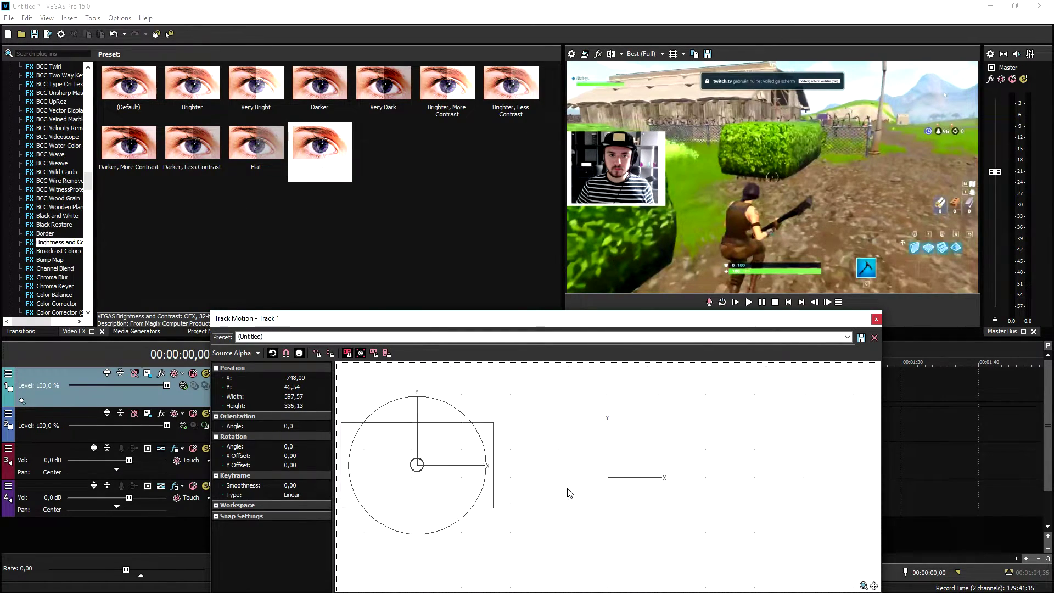
drag(435, 439, 436, 442)
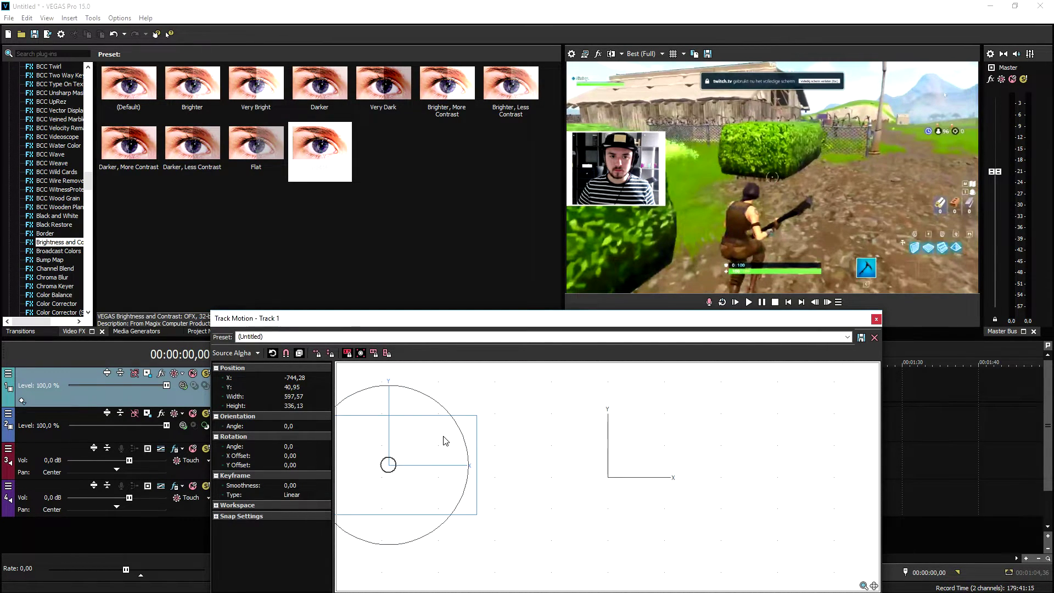
click(876, 318)
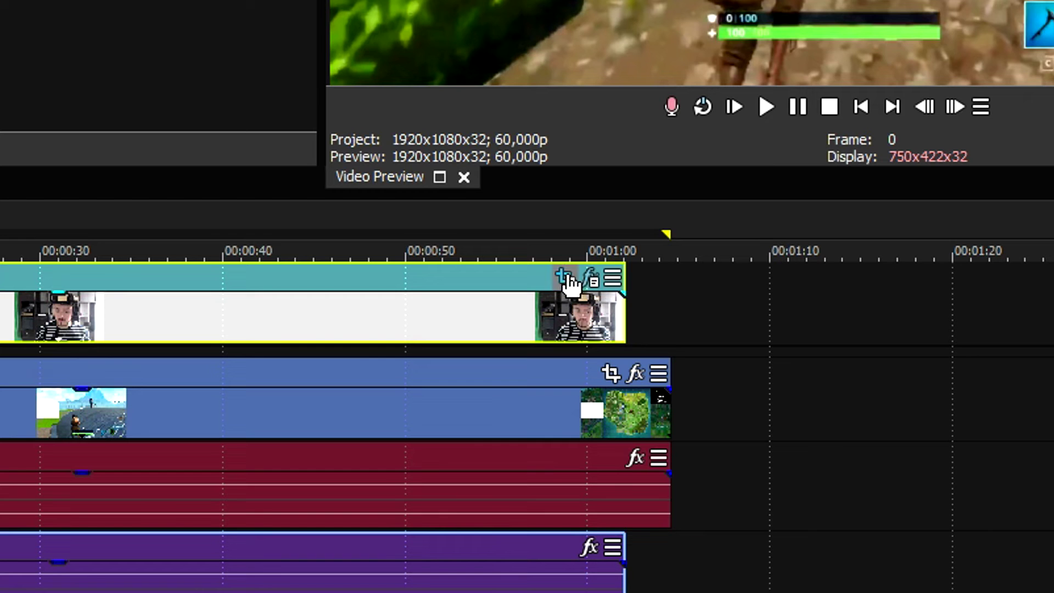
Widen the webcam mask's left and right edges in Event Pan/Crop to fit the top-left box
click(675, 373)
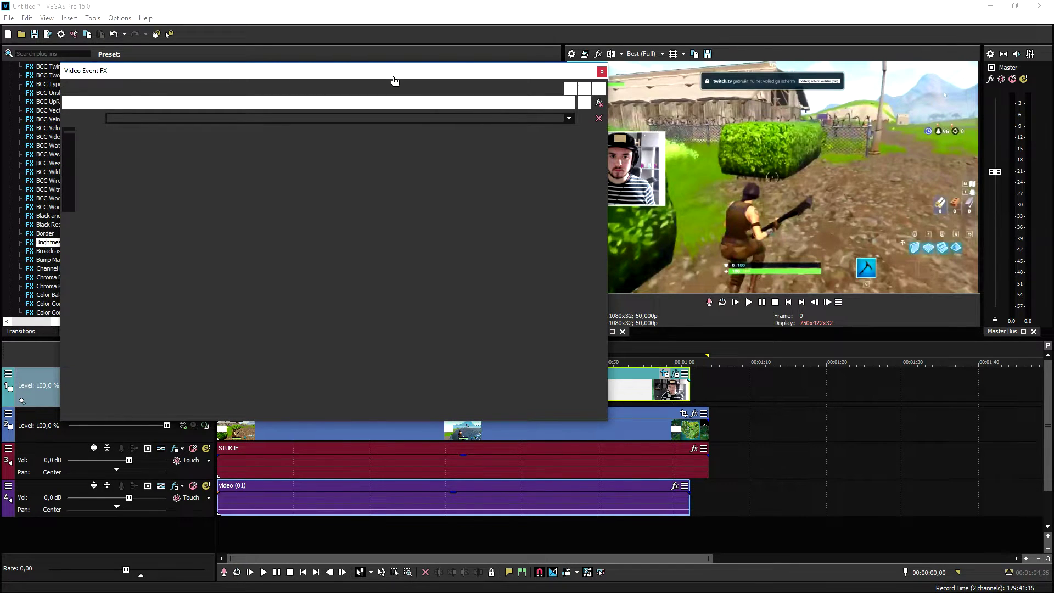
drag(393, 76, 585, 260)
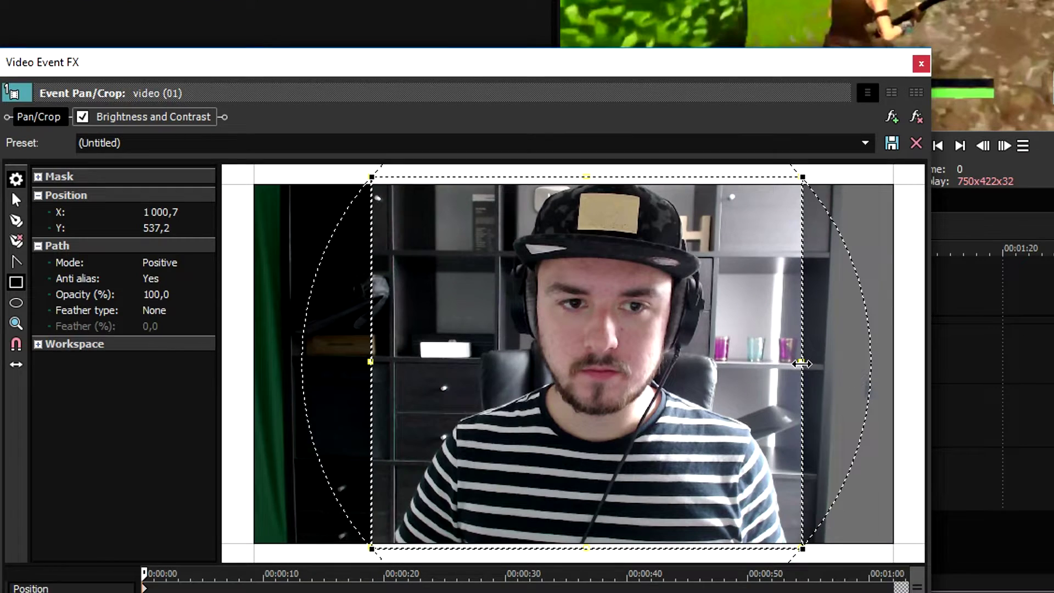
drag(707, 430, 720, 431)
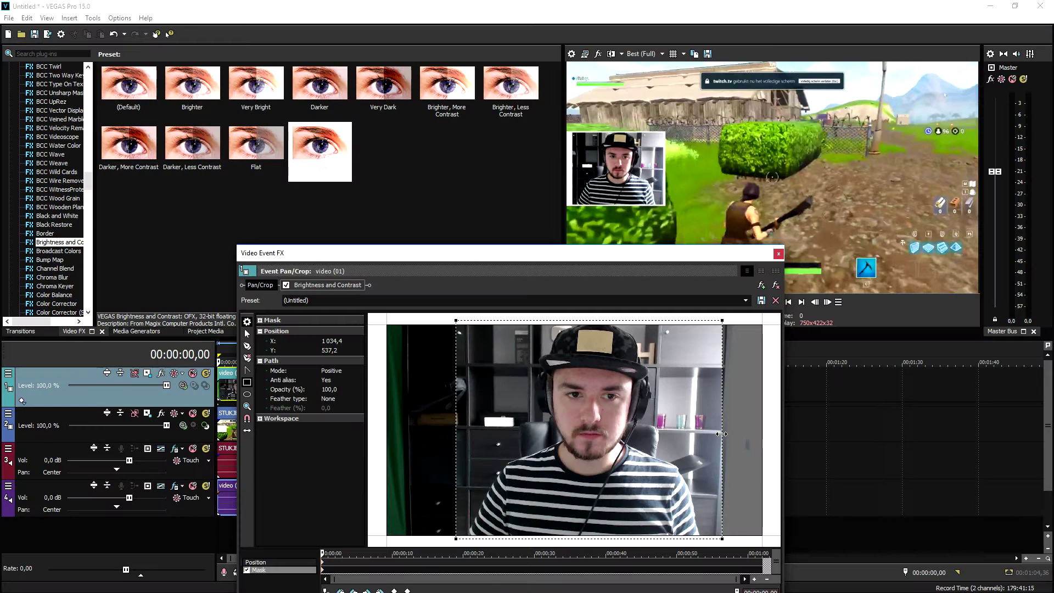
drag(720, 431, 725, 434)
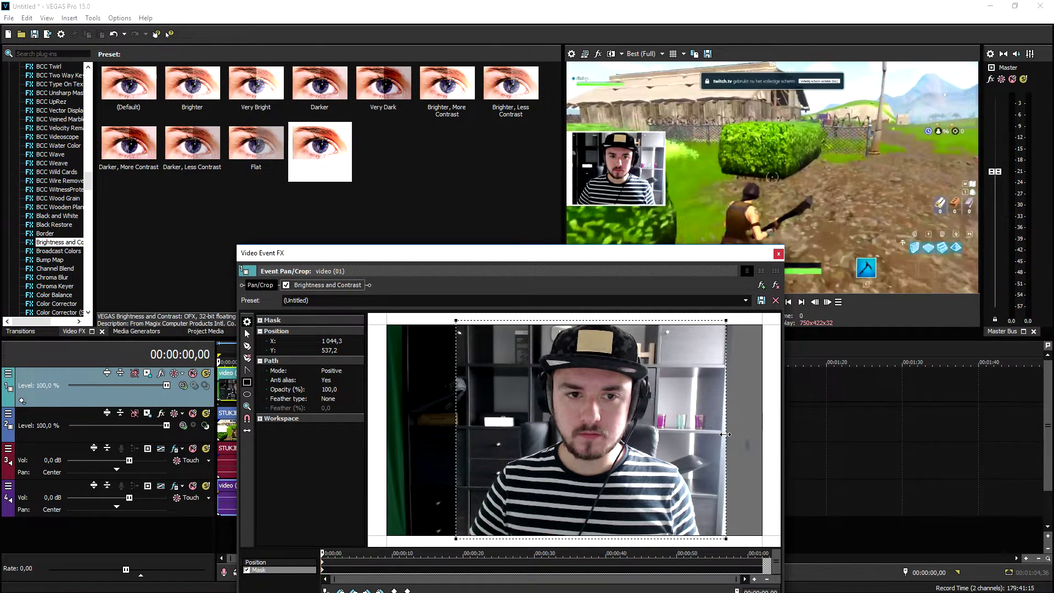
drag(454, 428, 442, 429)
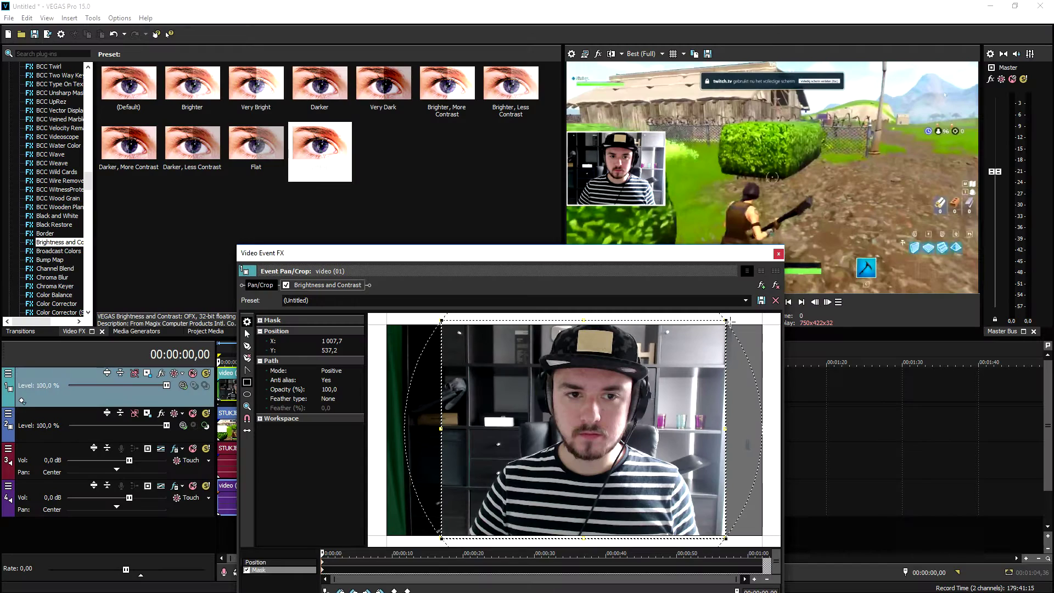
click(778, 254)
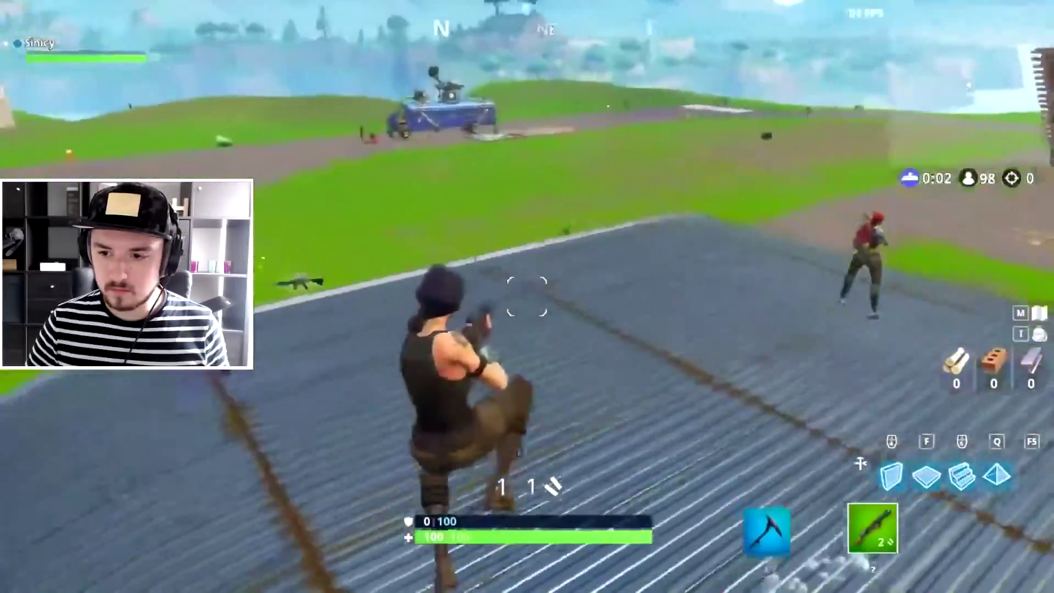
click(526, 296)
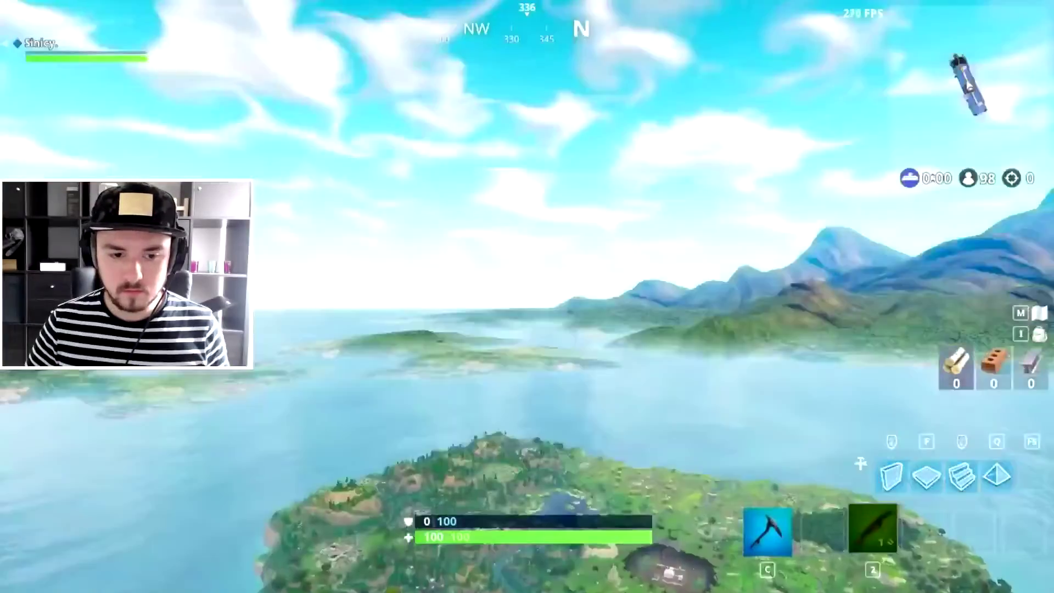
key(m)
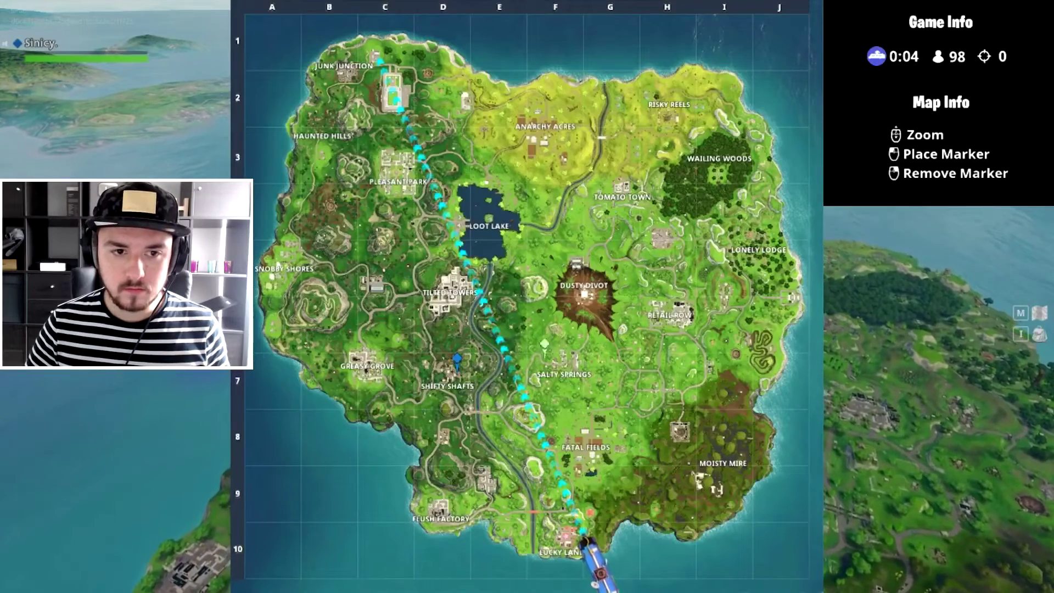
click(543, 355)
click(456, 362)
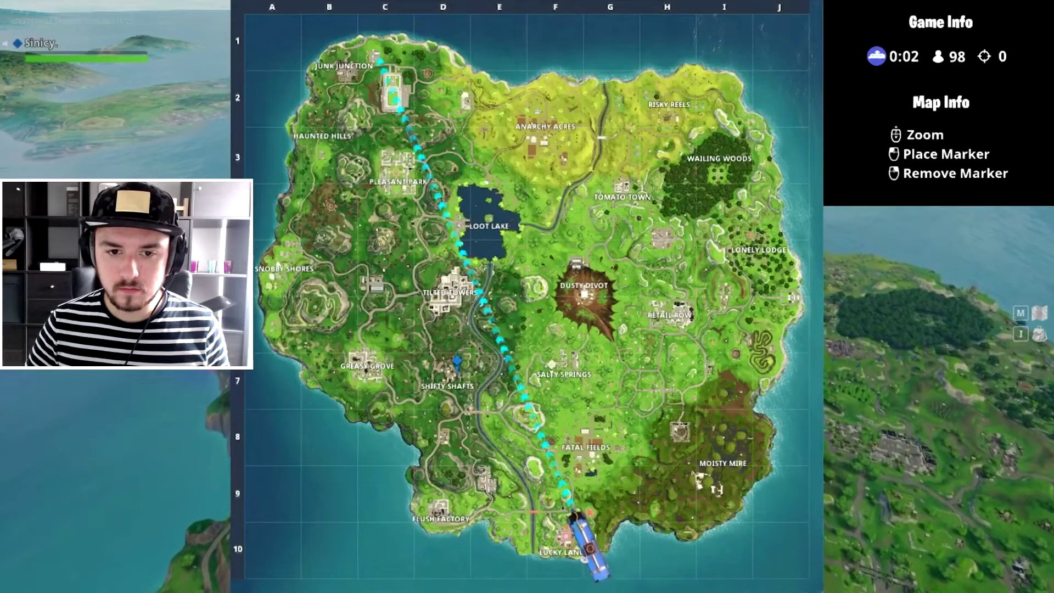